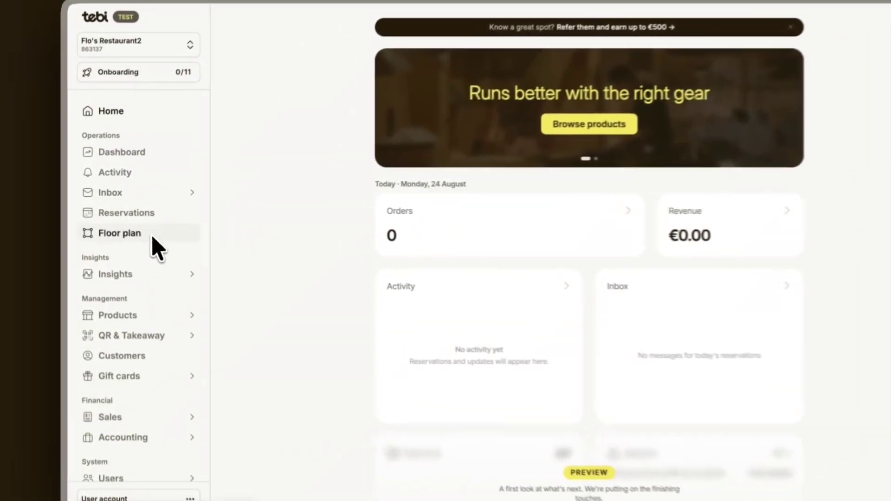
Start a new floor plan with a first area named Restaurant containing 12 tables.
click(134, 228)
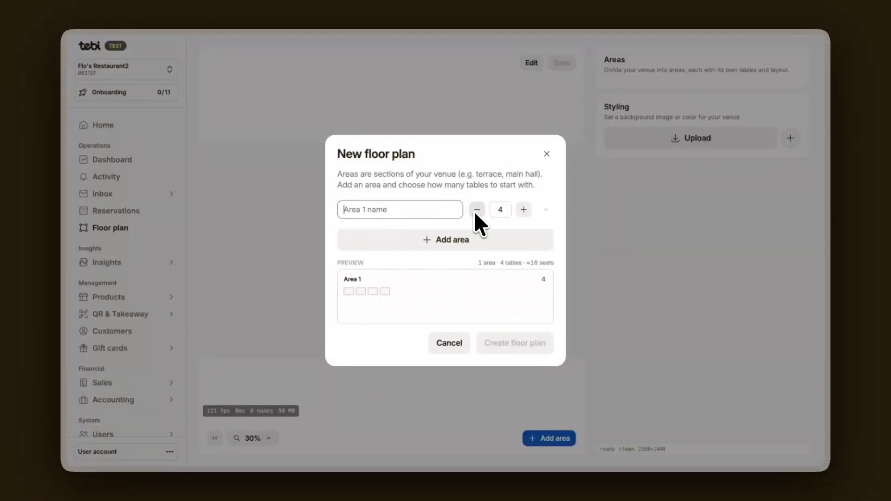
text(Restaurant)
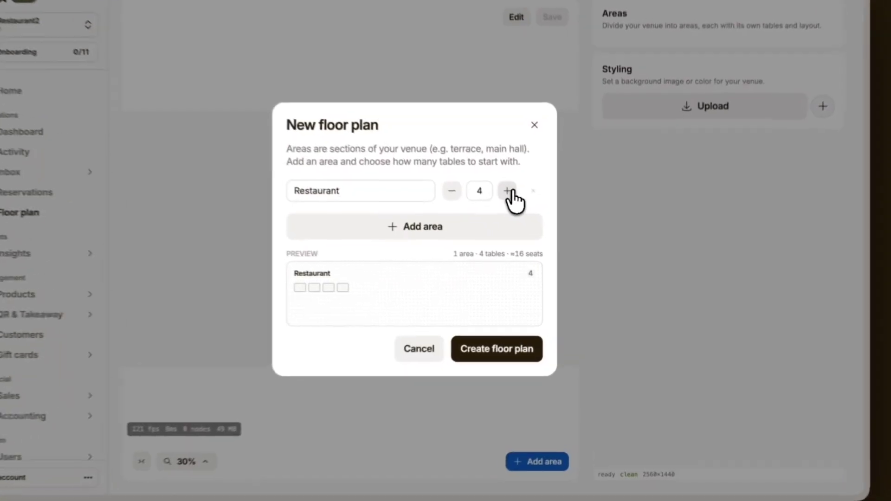
click(508, 190)
click(507, 191)
click(507, 191)
click(507, 191)
click(507, 190)
click(507, 191)
click(507, 191)
click(507, 190)
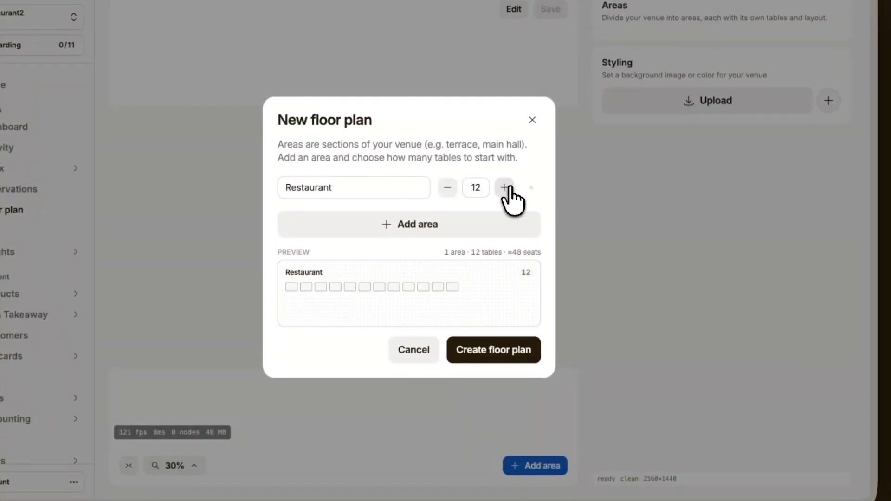
Add a second area named Terrace with 6 tables and create the floor plan.
click(463, 226)
click(373, 203)
text(Terrace)
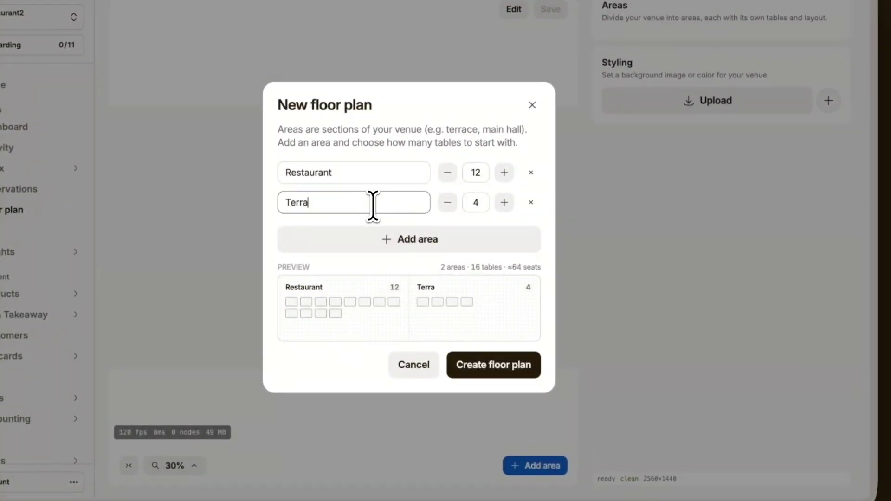
click(504, 202)
click(504, 202)
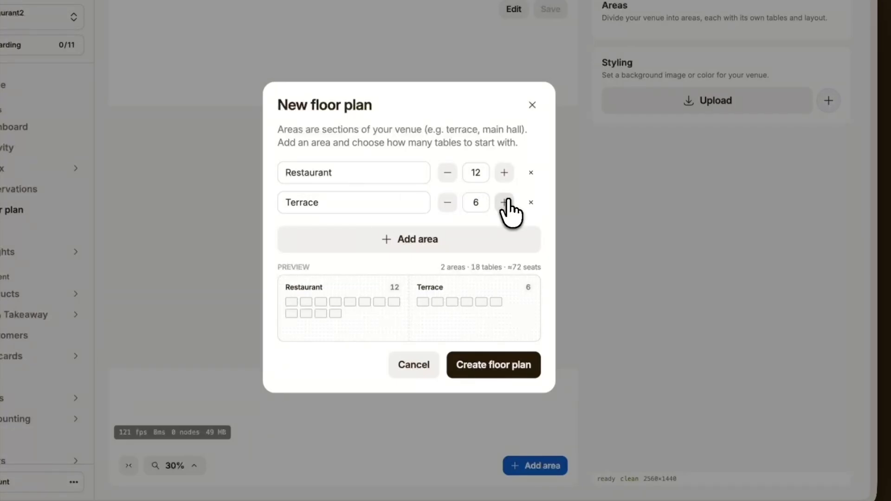
click(484, 369)
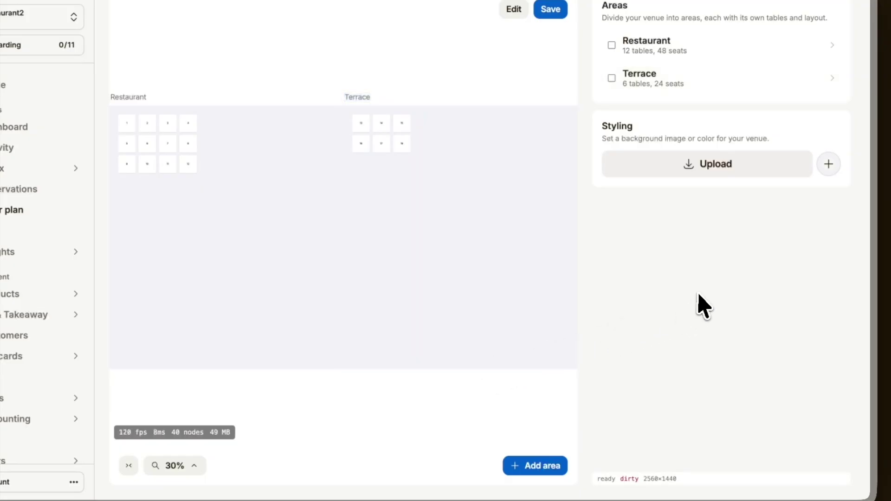
Open the Restaurant area and add two more tables to it.
click(687, 46)
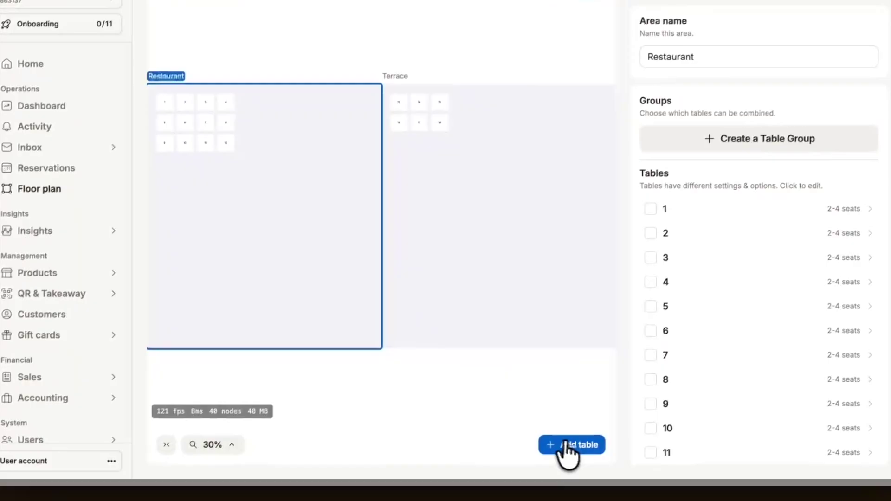
click(567, 444)
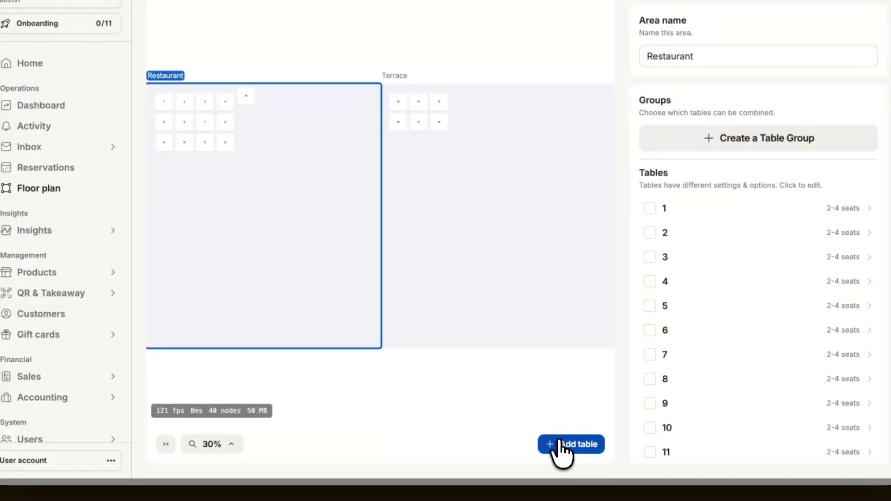
click(562, 446)
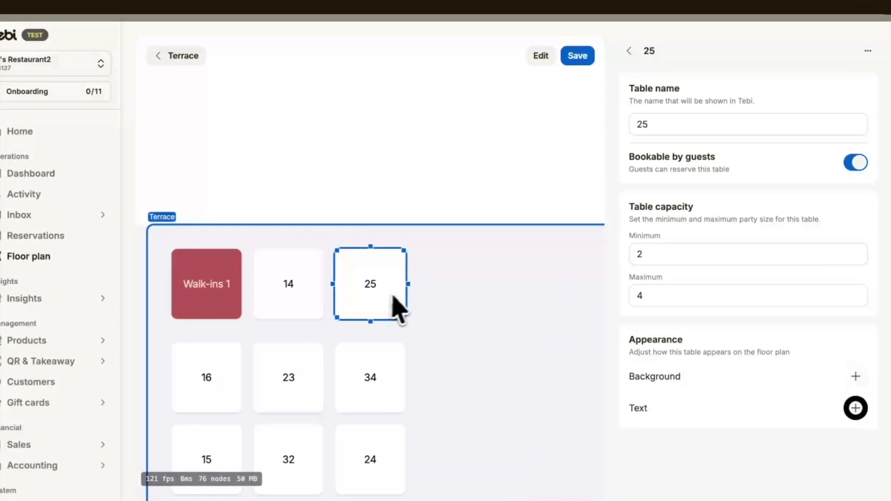
Widen Terrace table 25 to nearly three times its width and set its capacity to minimum 4 and maximum 8.
drag(407, 284, 535, 284)
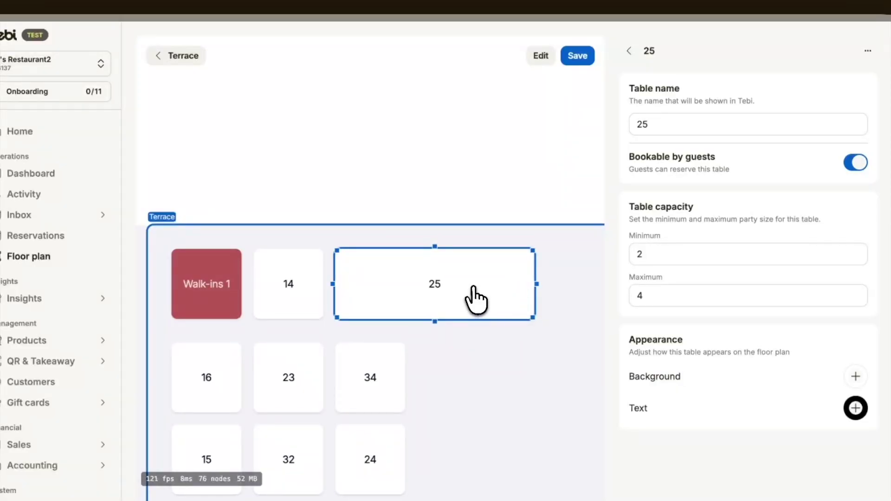
click(647, 260)
key(BackSpace)
text(4)
click(655, 297)
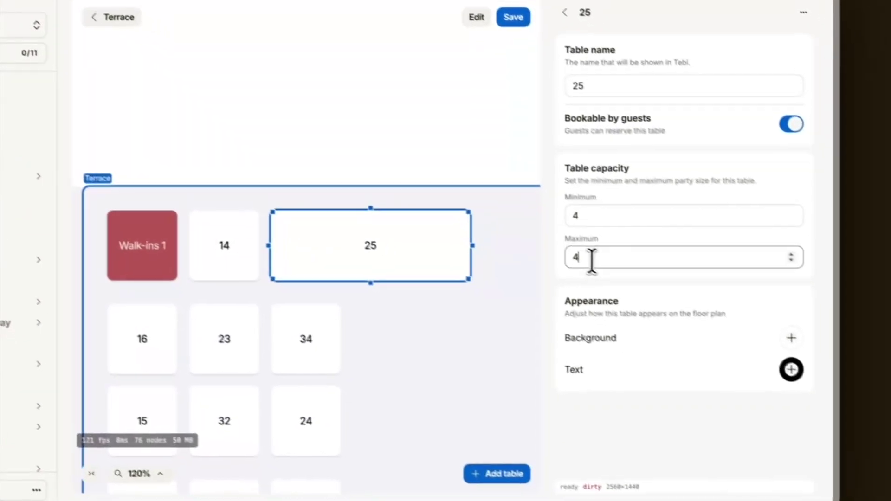
key(BackSpace)
text(8)
click(680, 420)
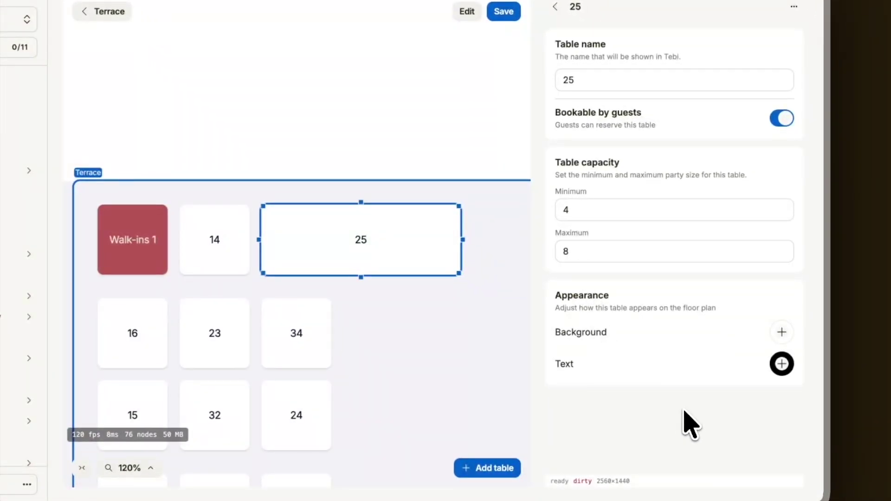
Rename the widened Terrace table Group-only and give it a light green background.
click(582, 78)
key(ctrl+a)
text(Grou)
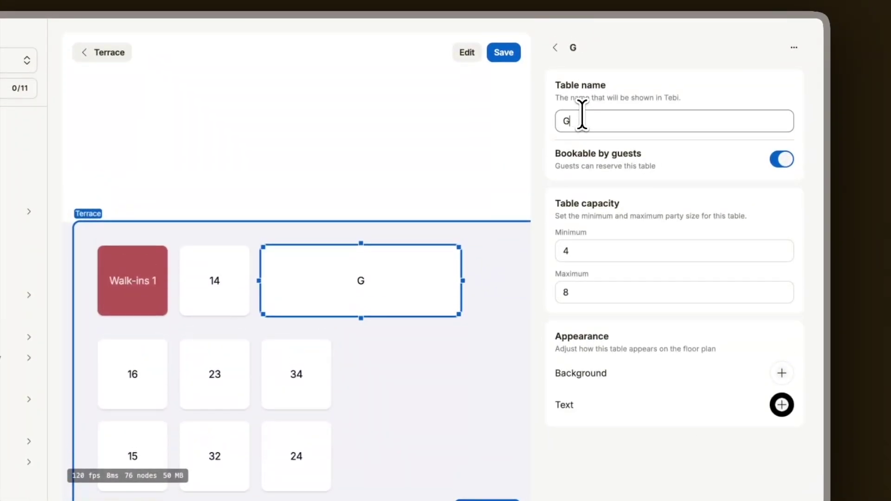
text(p-only)
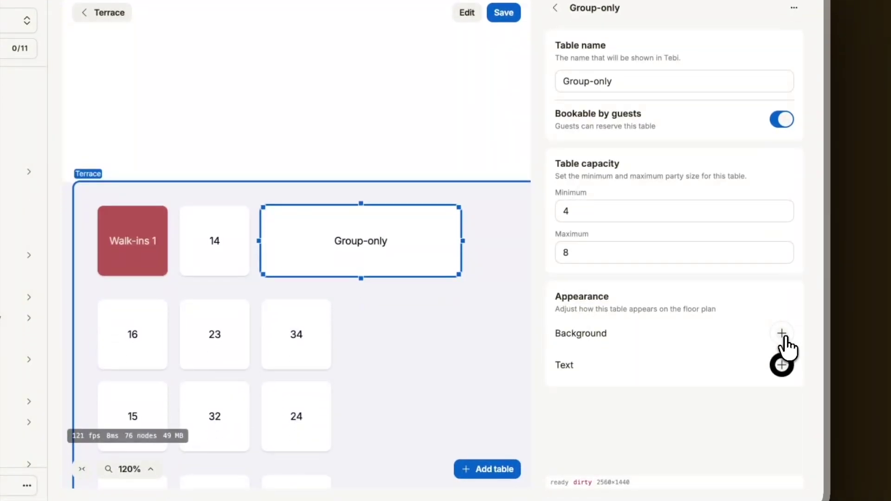
click(782, 373)
click(780, 390)
click(685, 376)
key(Escape)
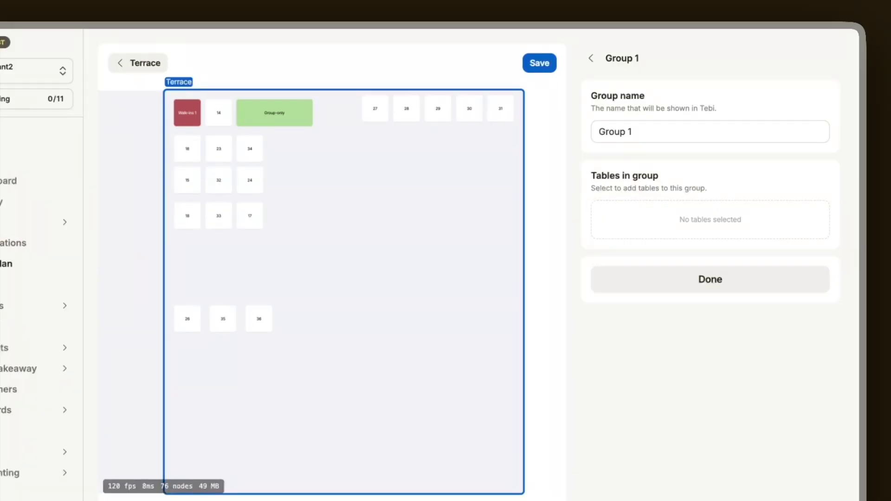
Add Terrace tables 27, 28, 29, 30 and 31 to the new table group.
click(375, 109)
click(407, 109)
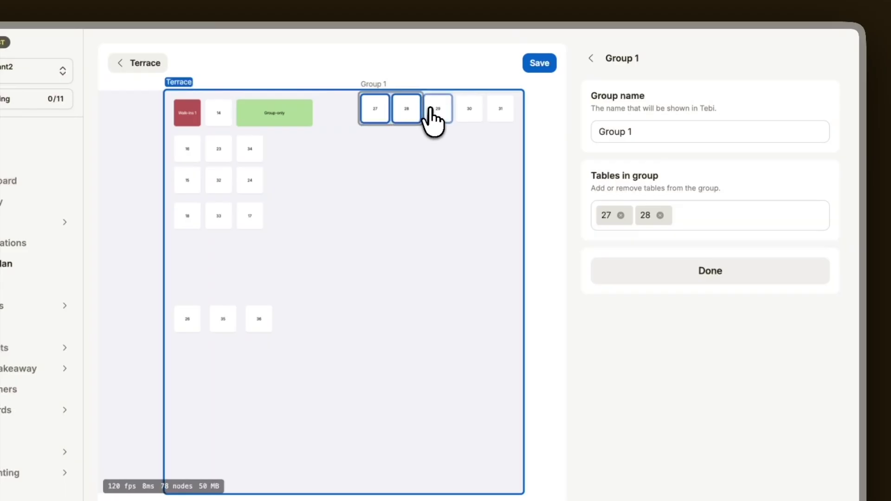
click(438, 109)
click(469, 109)
click(496, 112)
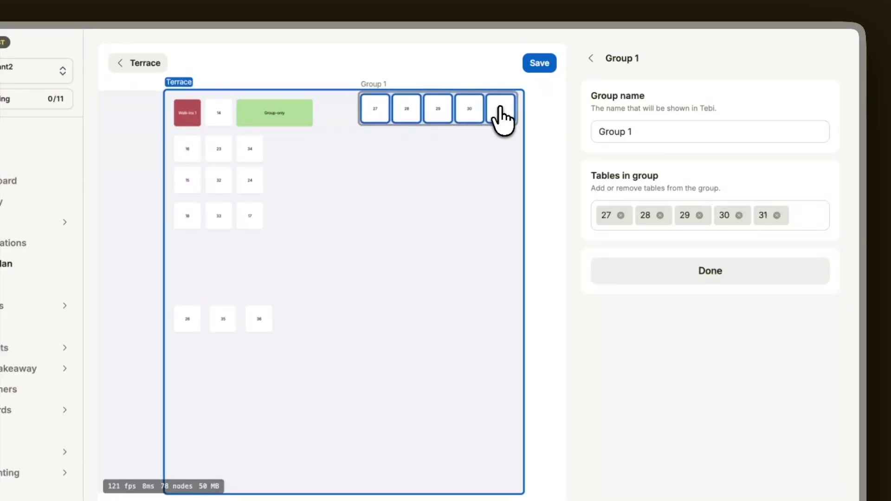
Name the table group Canal view and restrict its combinations to neighboring tables only.
click(646, 134)
key(ctrl+a)
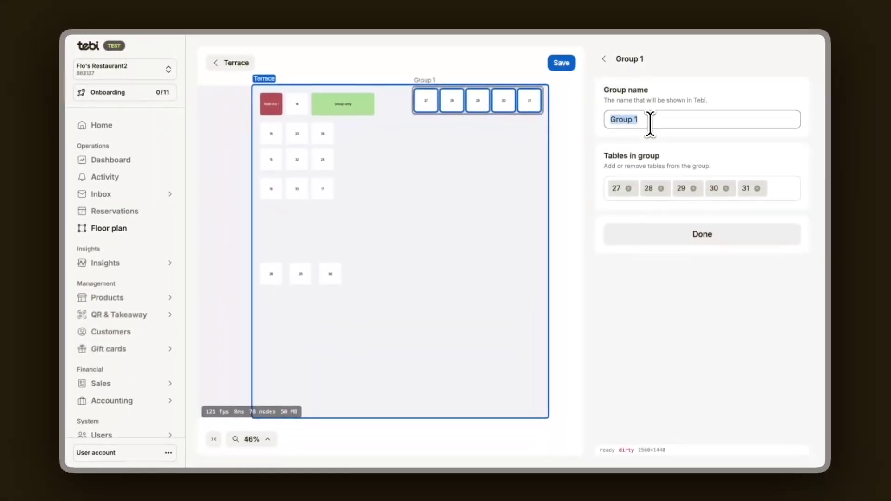
text(Canal view)
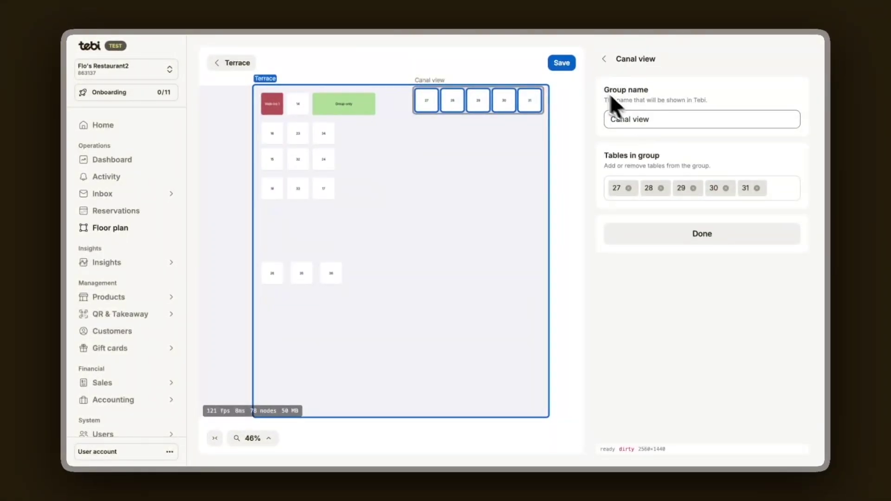
click(670, 237)
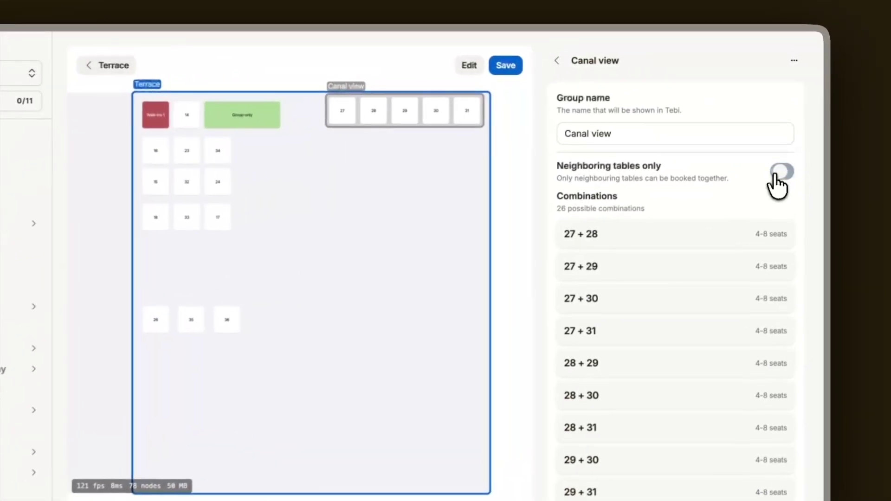
click(789, 151)
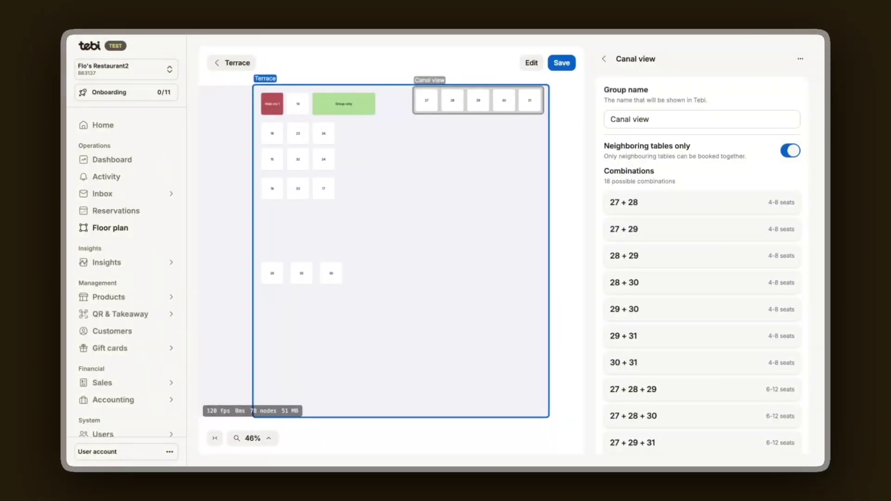
Set the Canal view group's capacity adjustment to 2 and its maximum group size to 10.
scroll(691, 153, down, 10)
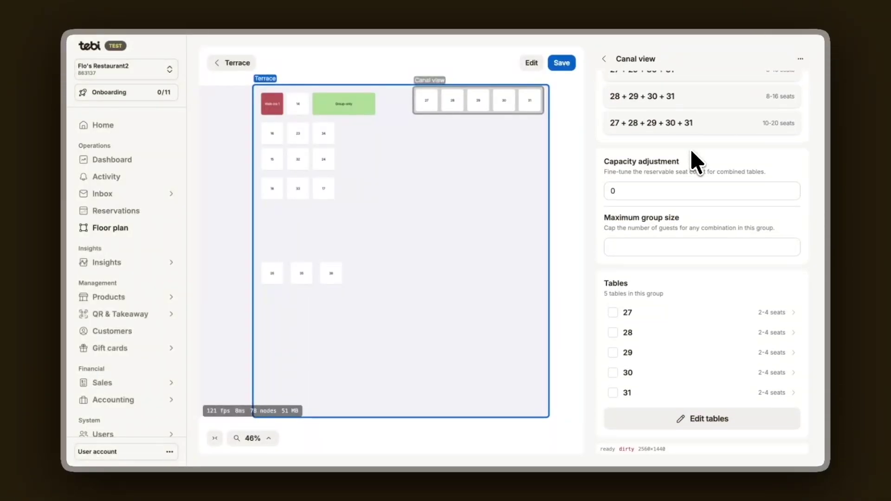
click(683, 191)
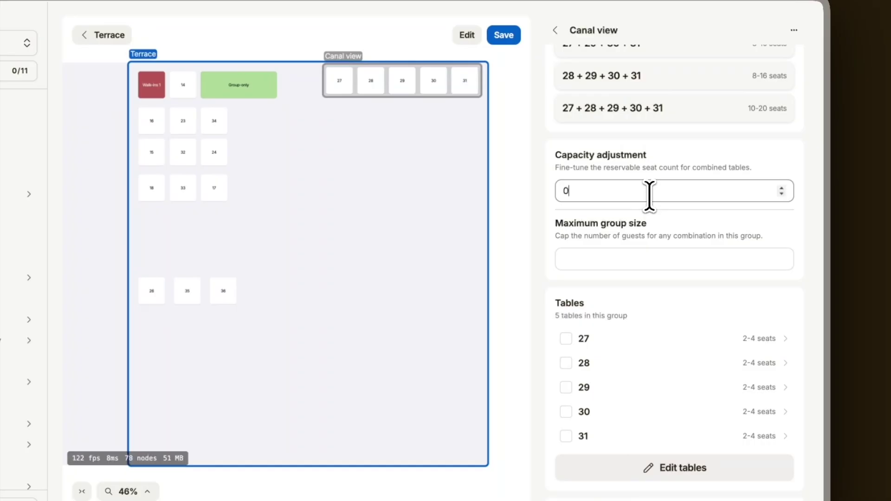
key(BackSpace)
text(2)
click(637, 258)
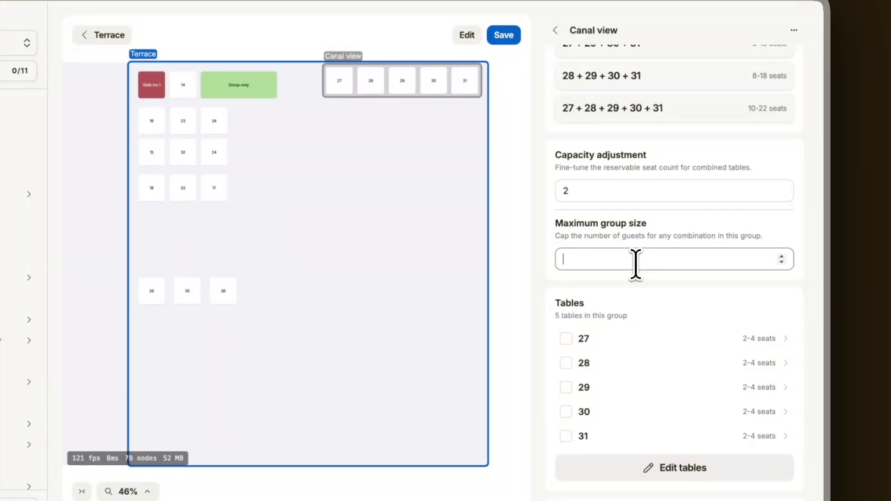
text(10)
click(647, 242)
click(647, 242)
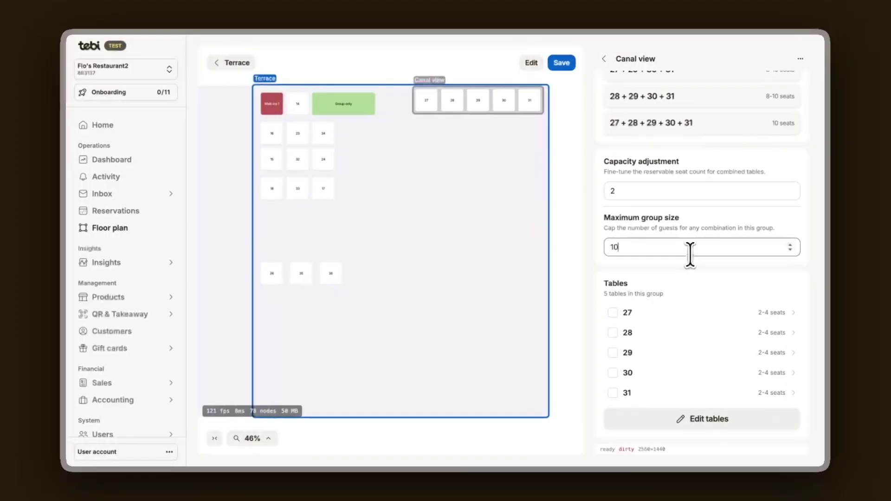
key(BackSpace)
text(2)
Return to the overview of all areas and set the venue's background color to olive green.
click(604, 59)
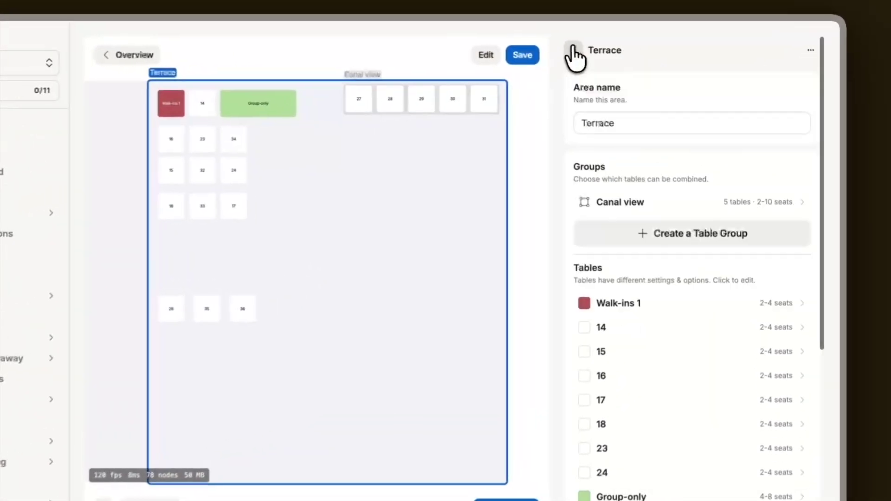
click(567, 63)
click(781, 183)
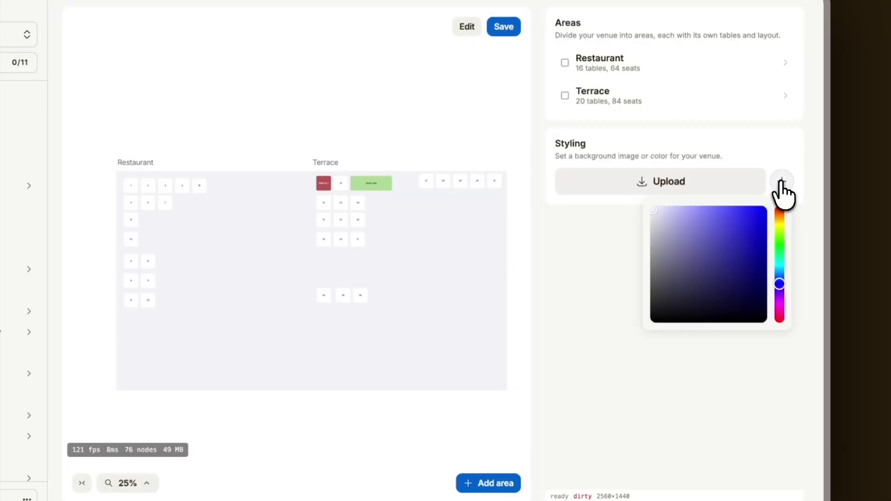
click(779, 229)
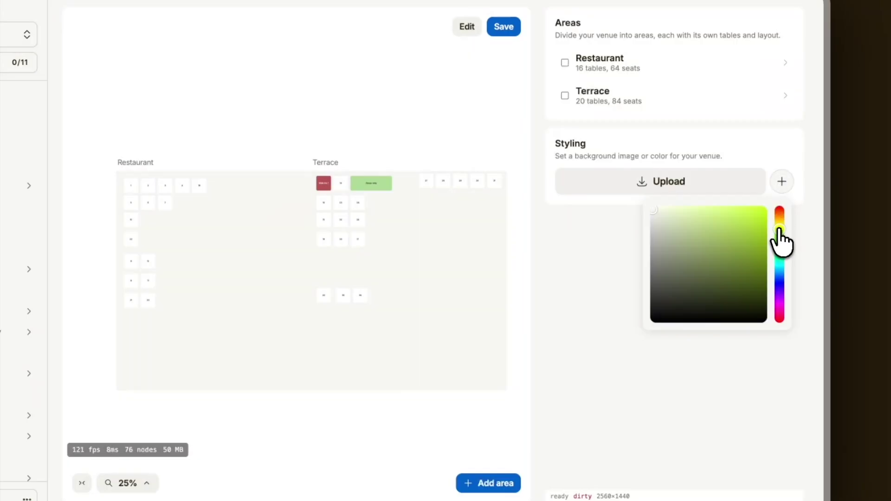
click(712, 241)
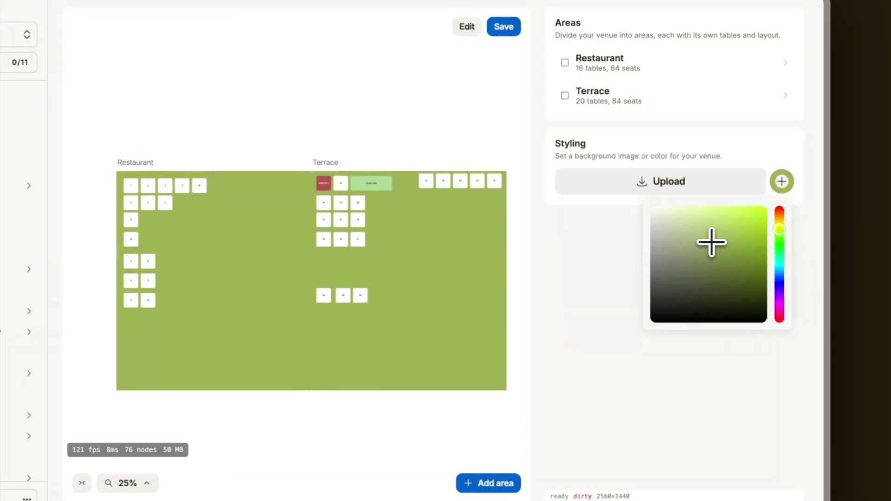
click(718, 387)
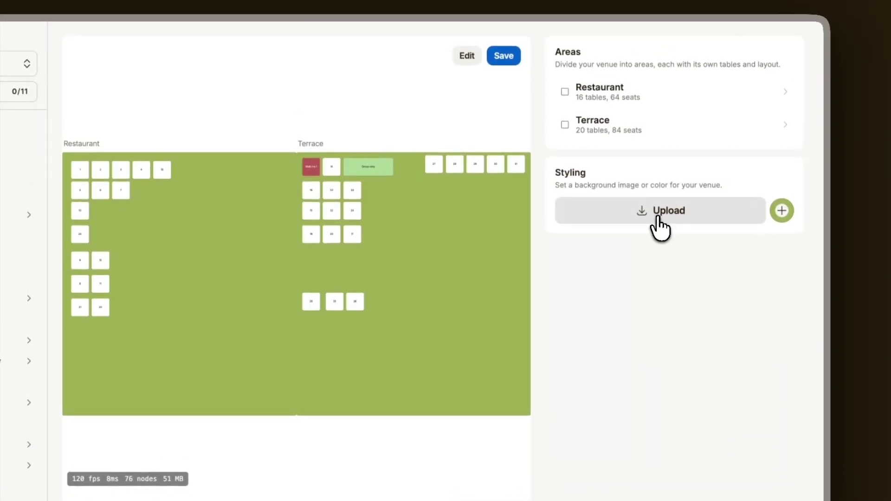
Upload a background image with the bar and kitchen blocks for the venue and save the floor plan.
click(654, 186)
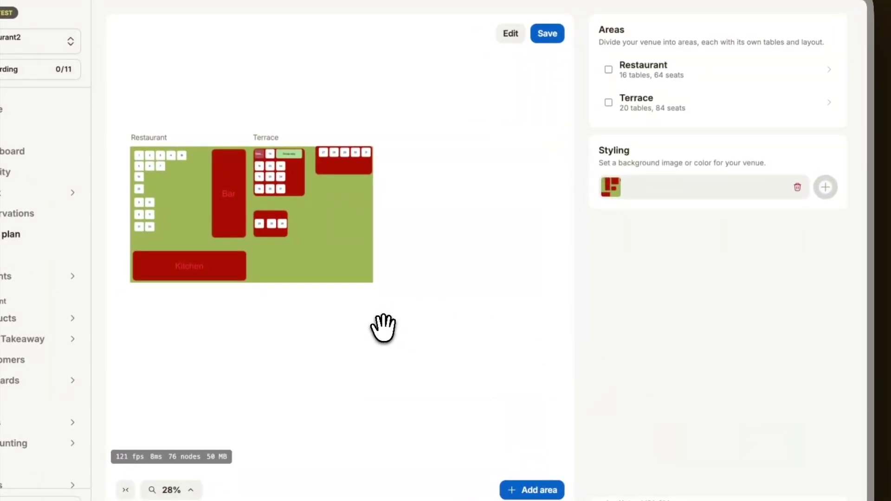
key(shift+1)
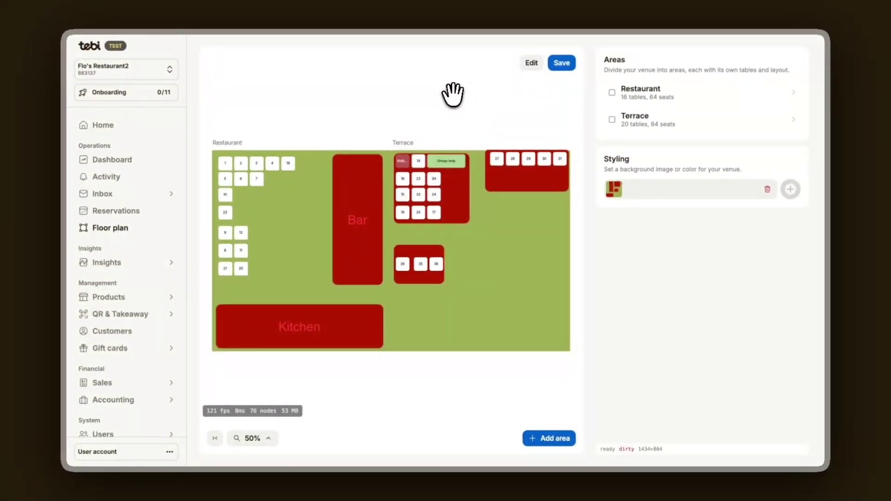
click(547, 70)
click(540, 74)
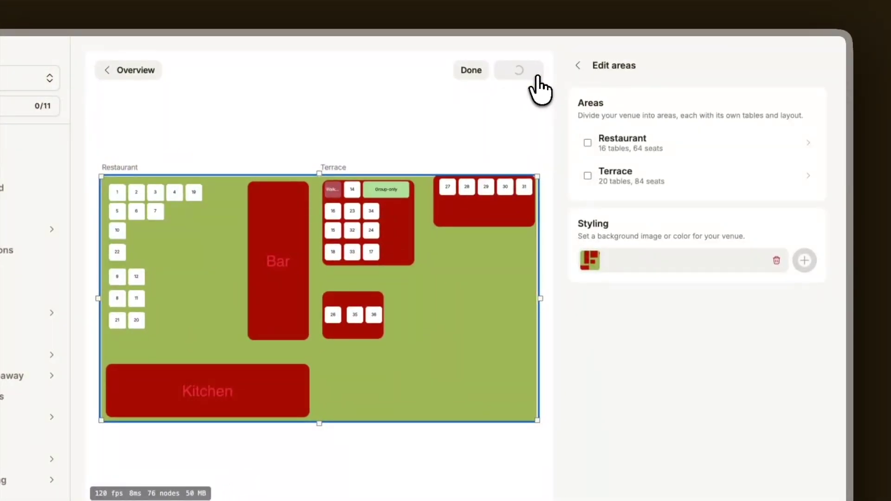